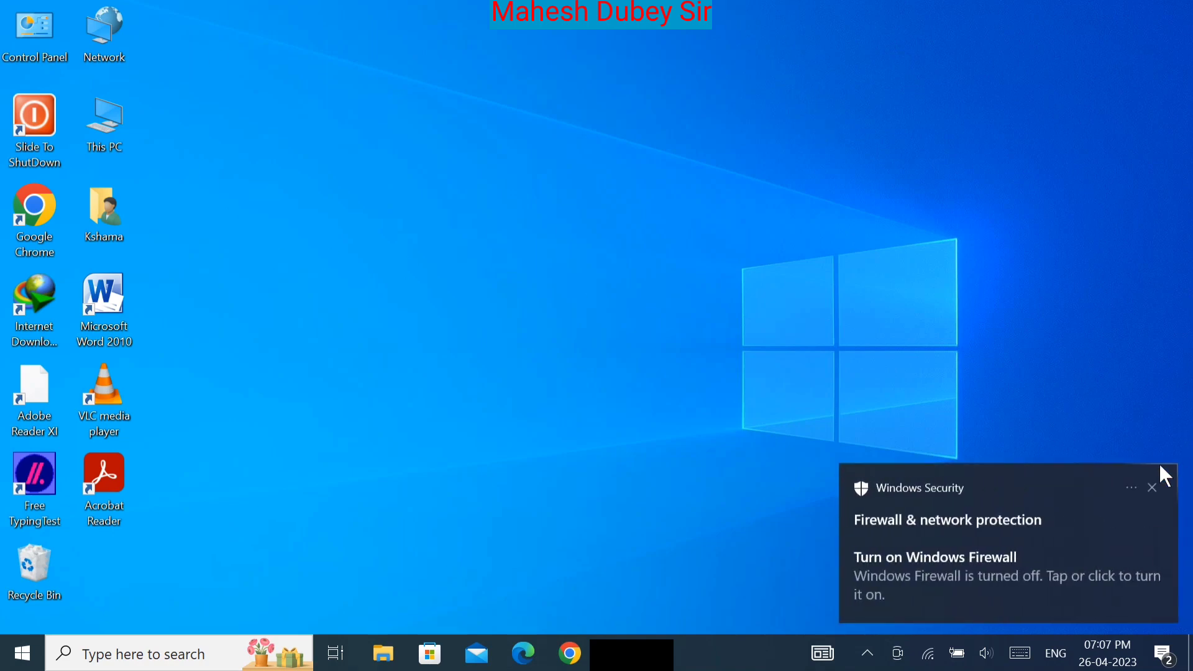
- Dismiss the Windows Firewall notification and open This PC to show the local drives
left_click(1153, 488)
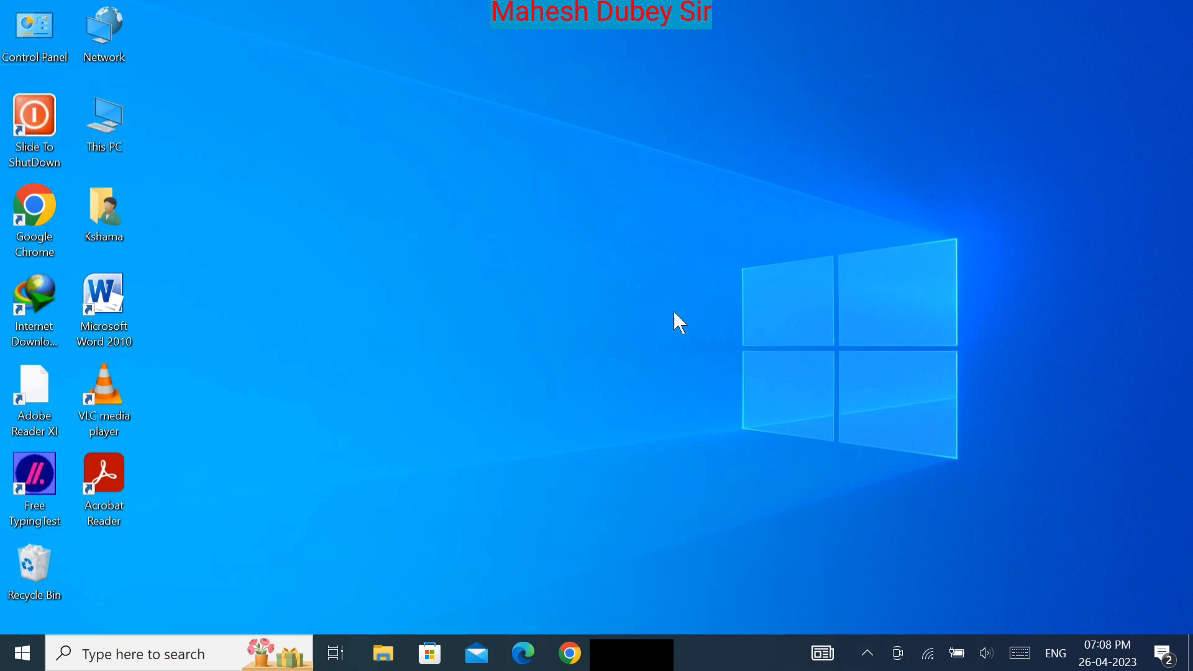
double_click(112, 138)
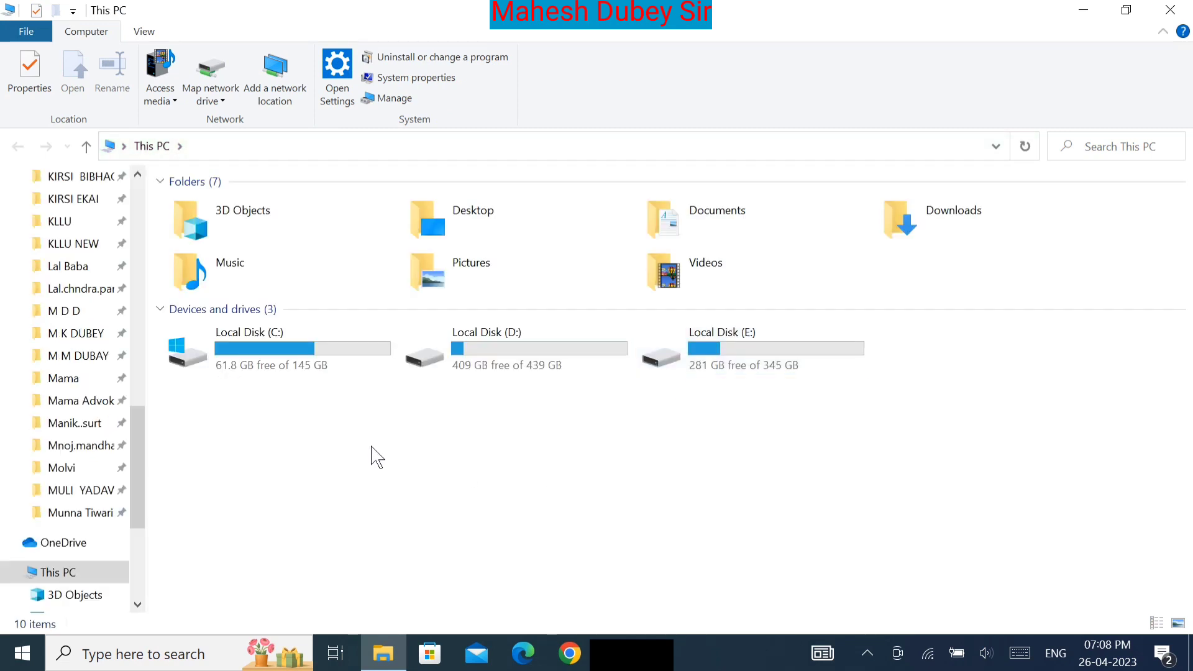
left_click(291, 363)
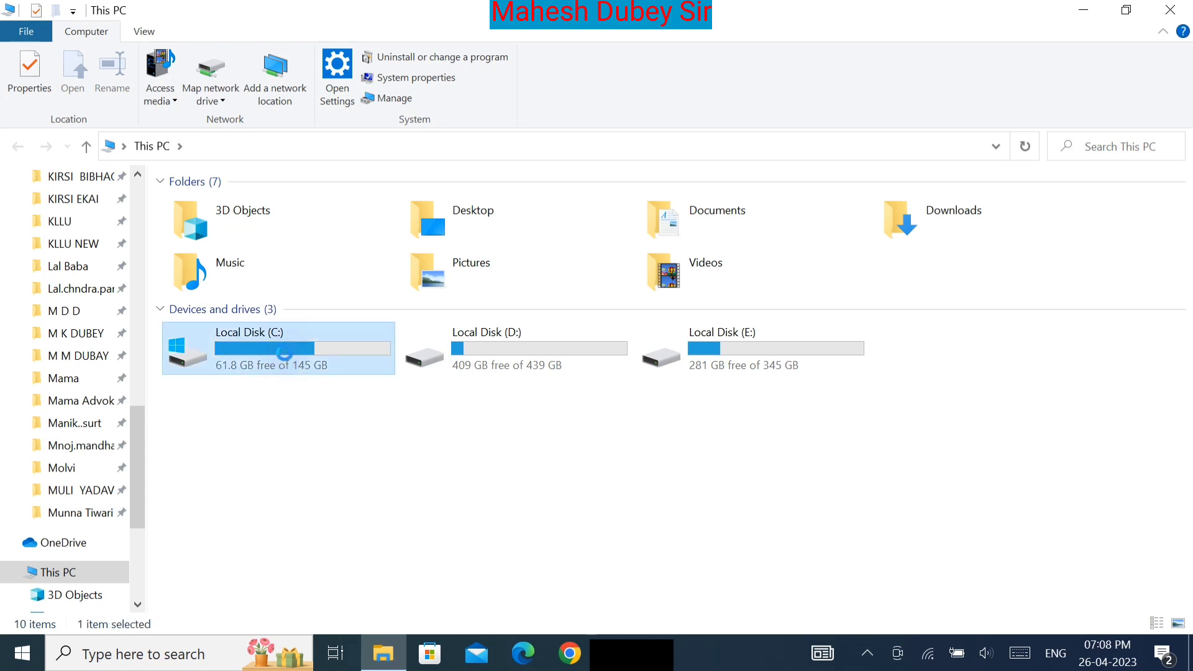
right_click(292, 359)
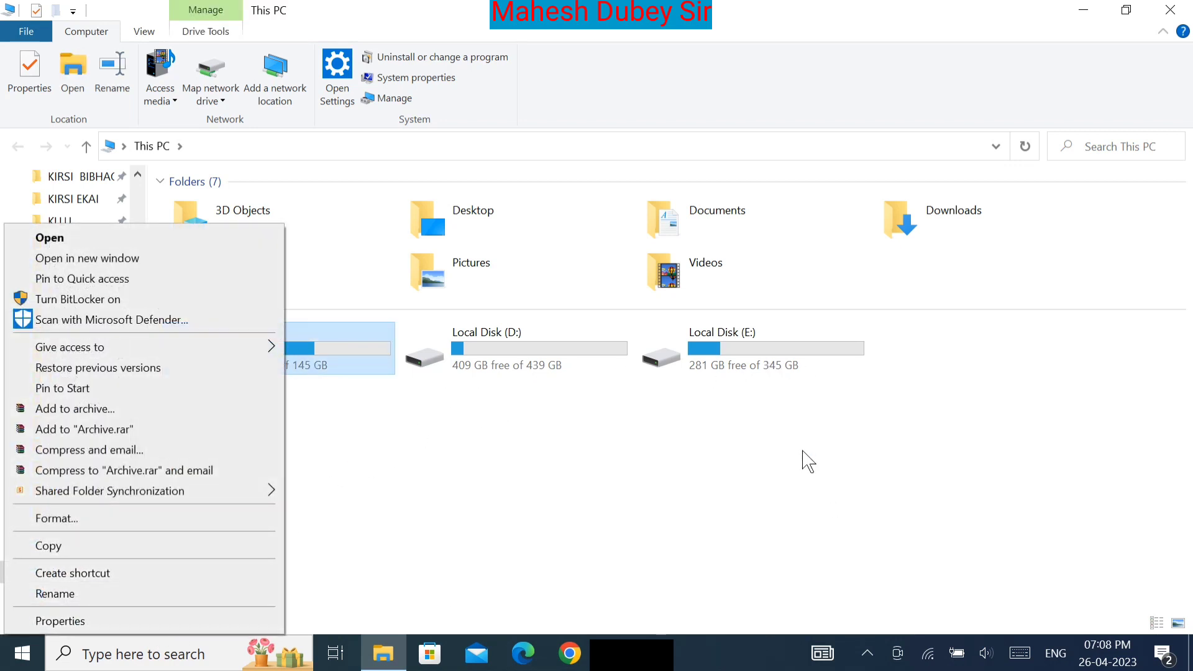
left_click(803, 457)
- Open the properties of Local Disk (E:) and launch the drive optimisation tool from there
right_click(797, 354)
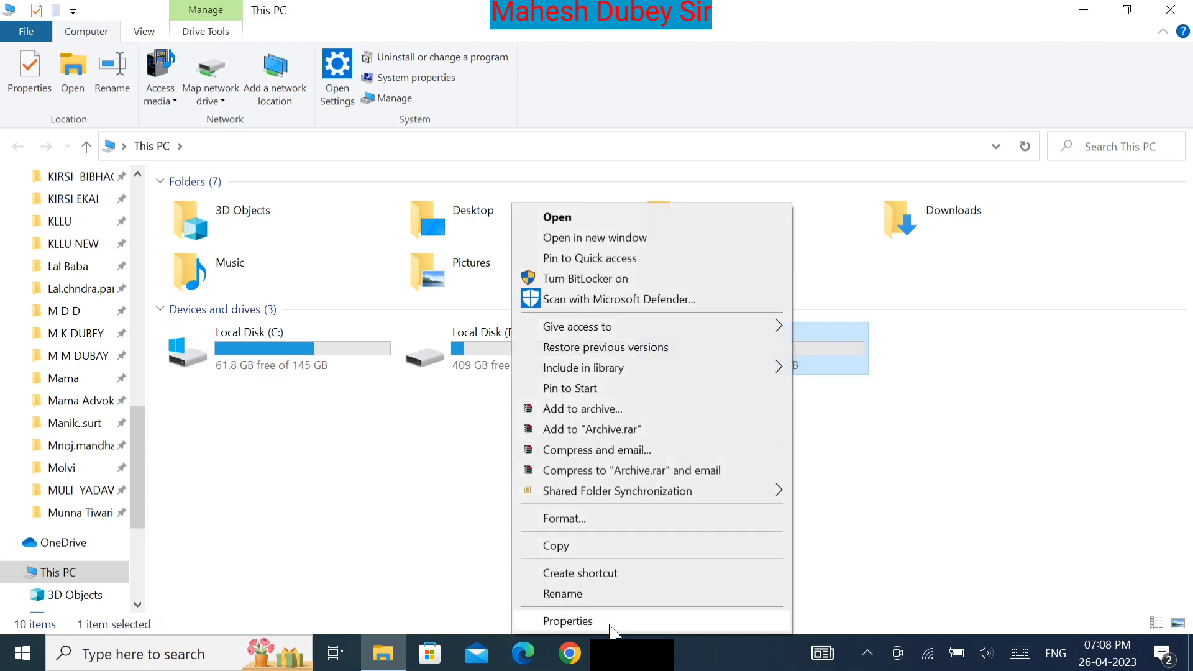
left_click(608, 621)
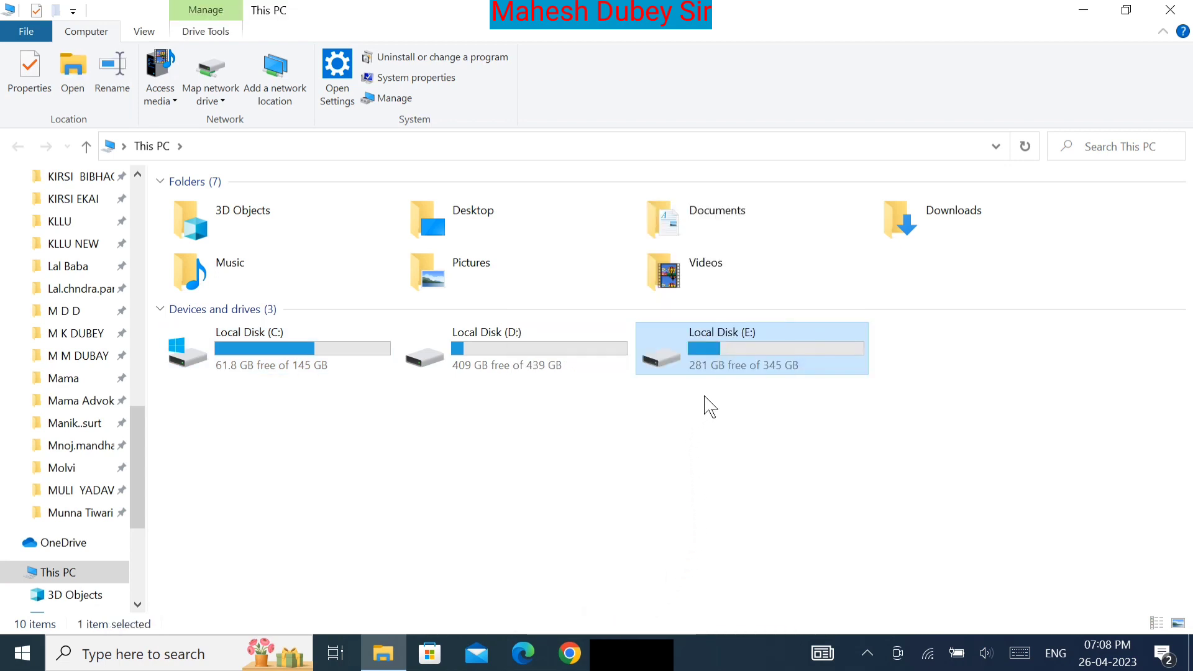
right_click(770, 356)
left_click(544, 620)
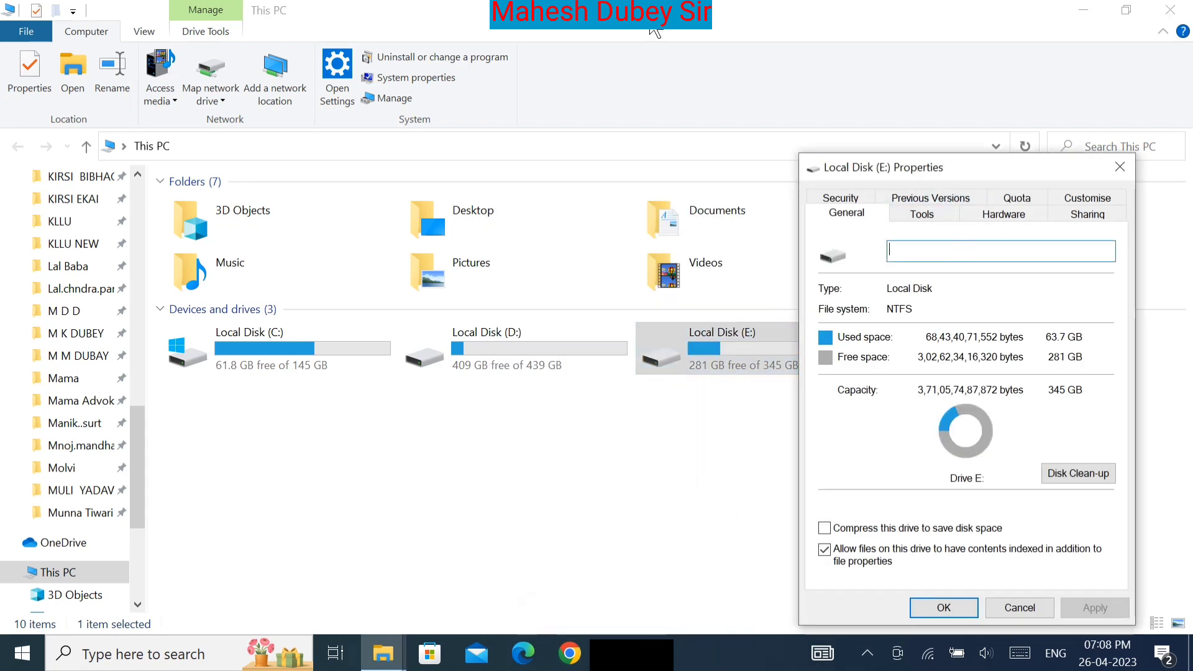
left_click_drag(957, 167, 715, 28)
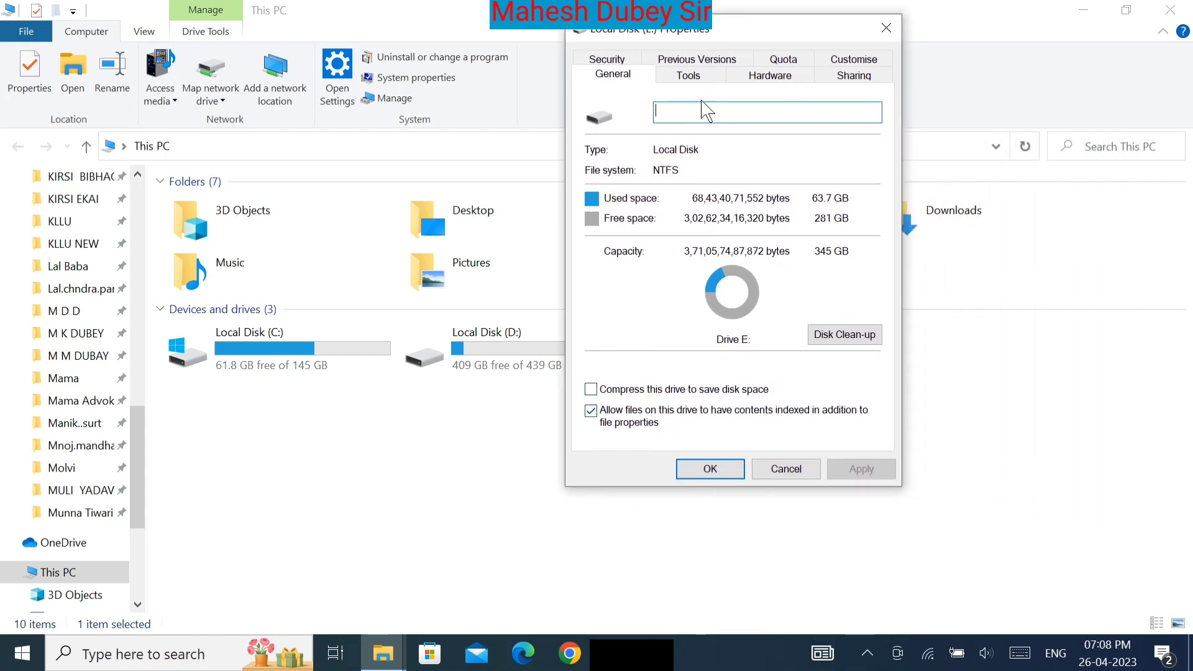
left_click(687, 75)
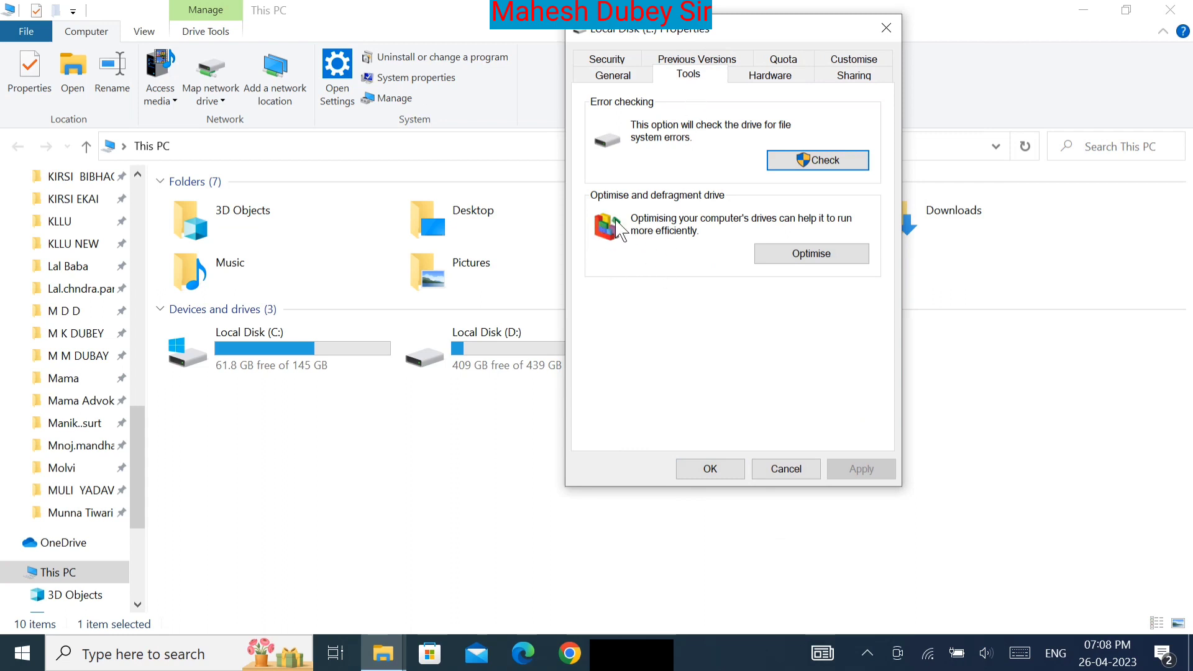
left_click(813, 254)
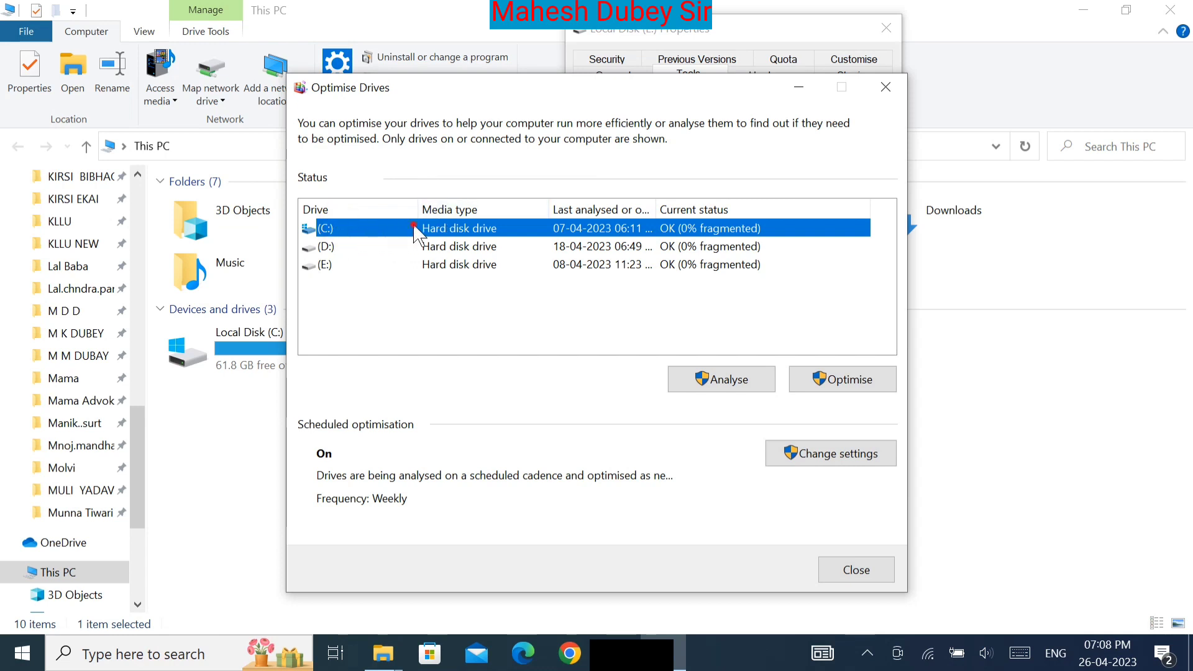
- Start an analysis of drive C: in Optimise Drives
left_click(512, 249)
left_click(481, 263)
left_click(489, 230)
left_click(735, 396)
key("Escape")
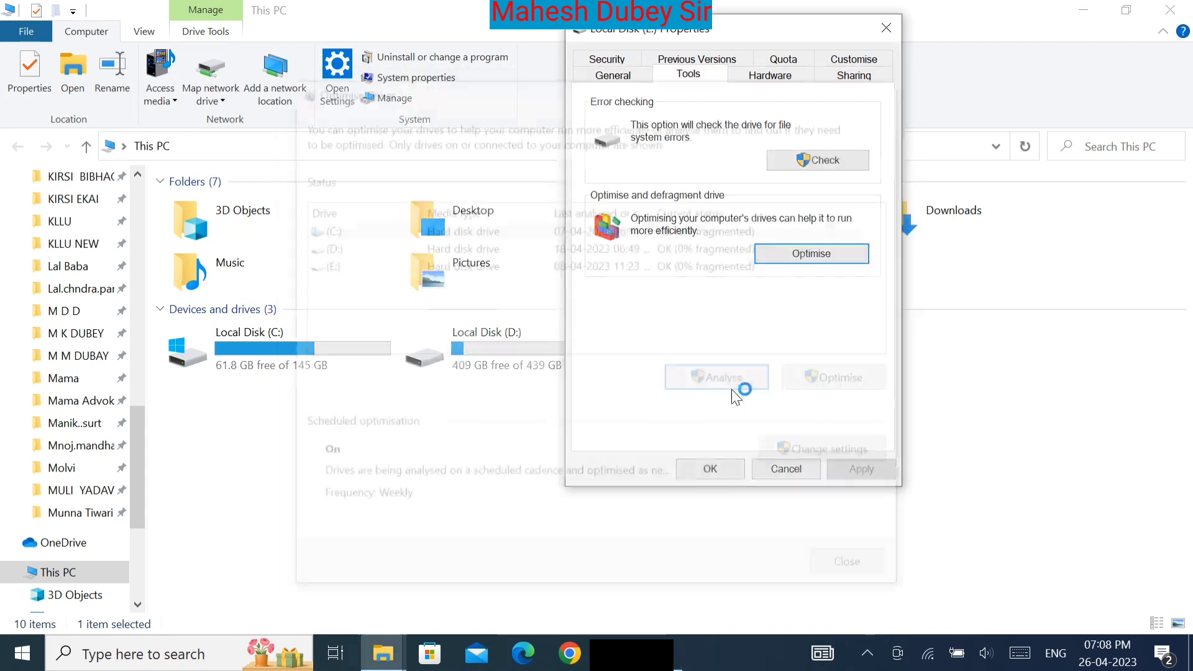
left_click(777, 253)
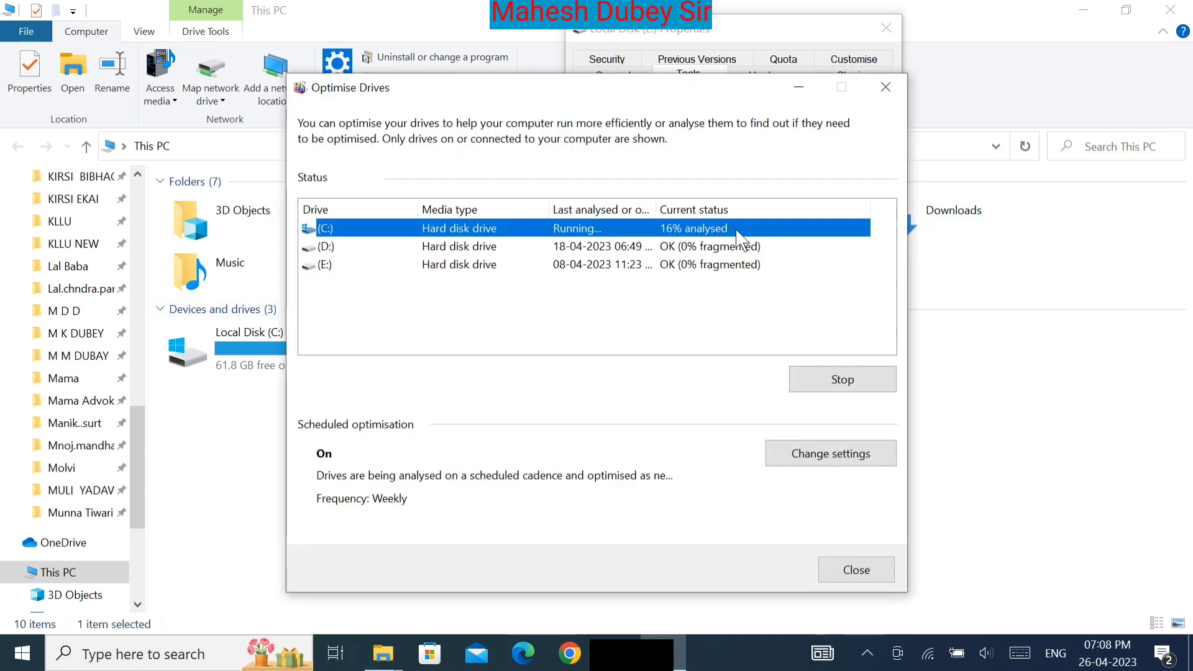
- Start analysing drives D: and E: as well
left_click(715, 251)
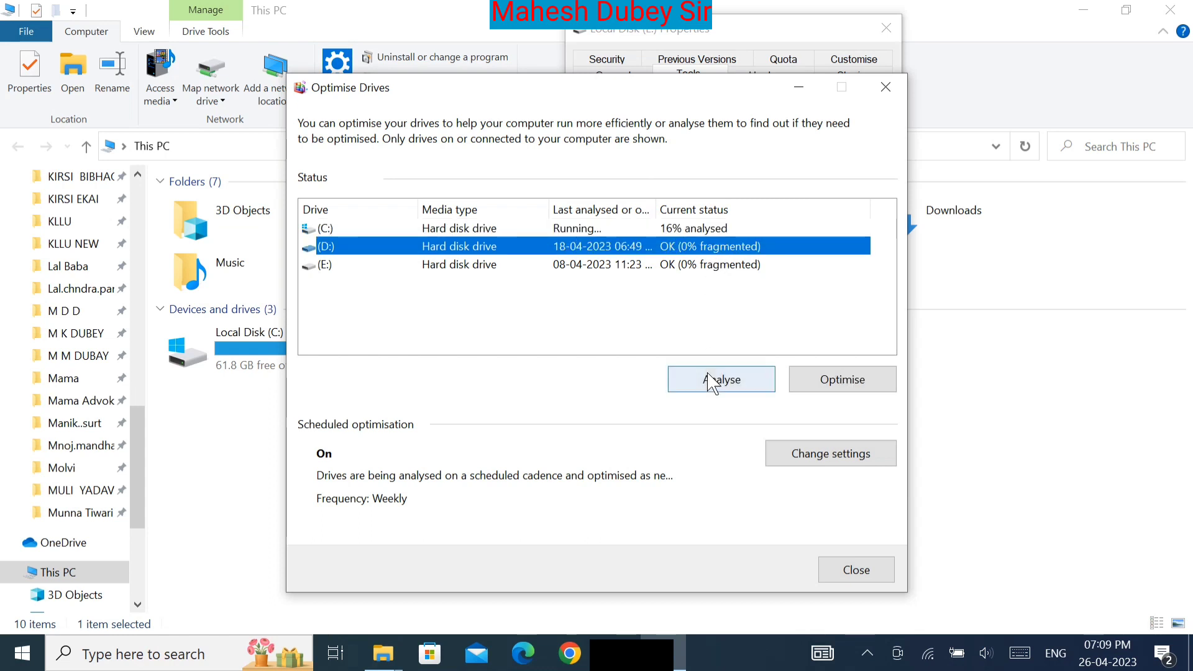
left_click(713, 376)
left_click(705, 266)
left_click(703, 380)
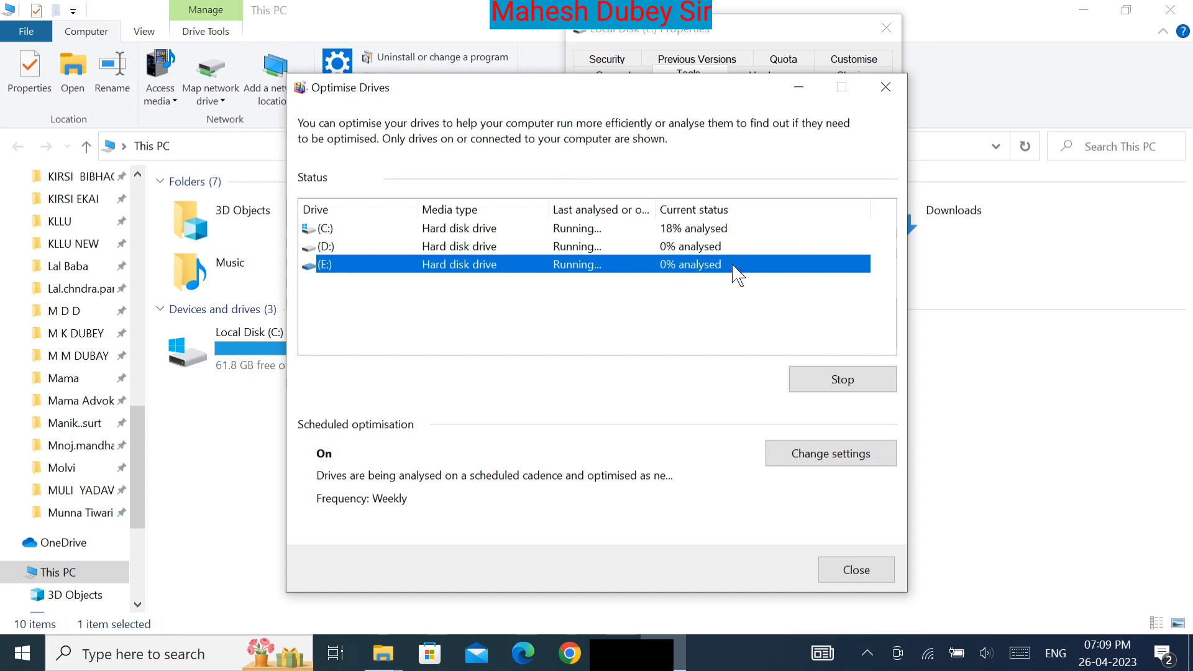
- Check the analysis progress of the drives and start optimising drive D:
left_click(685, 246)
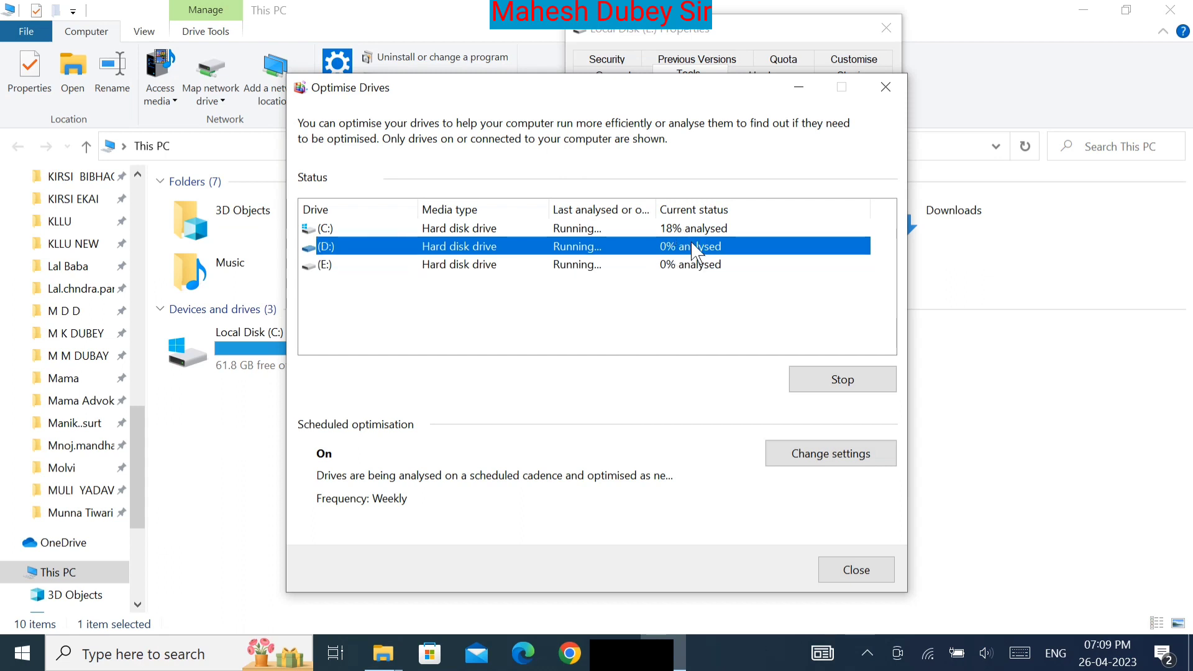
left_click(704, 235)
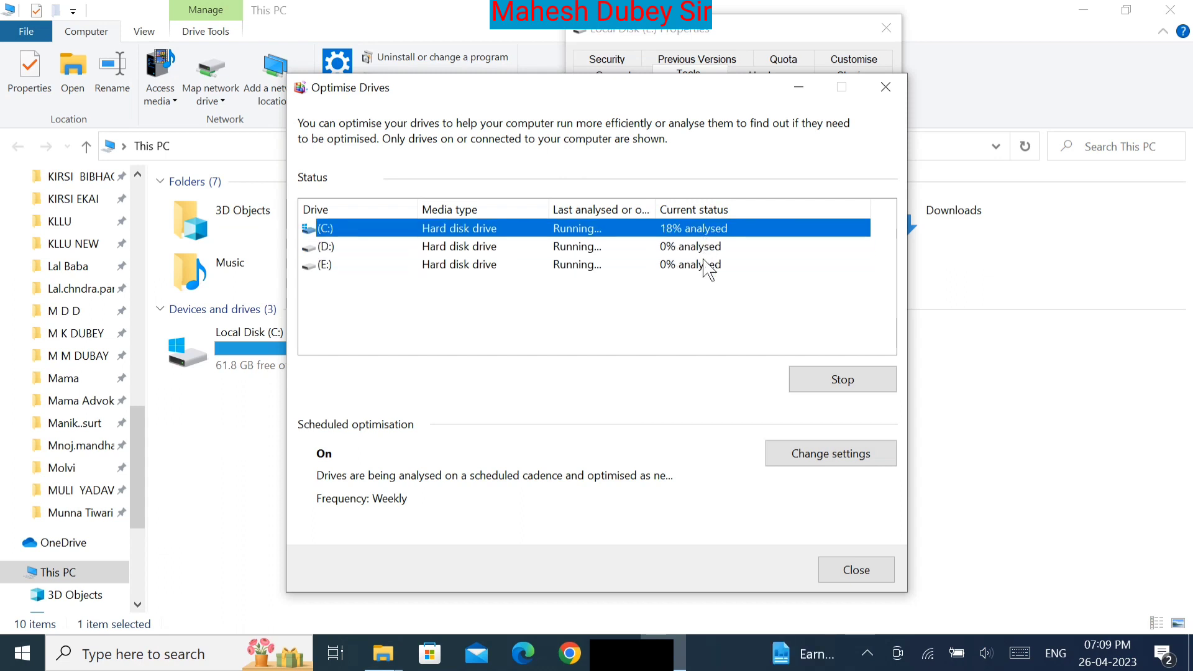
left_click(676, 268)
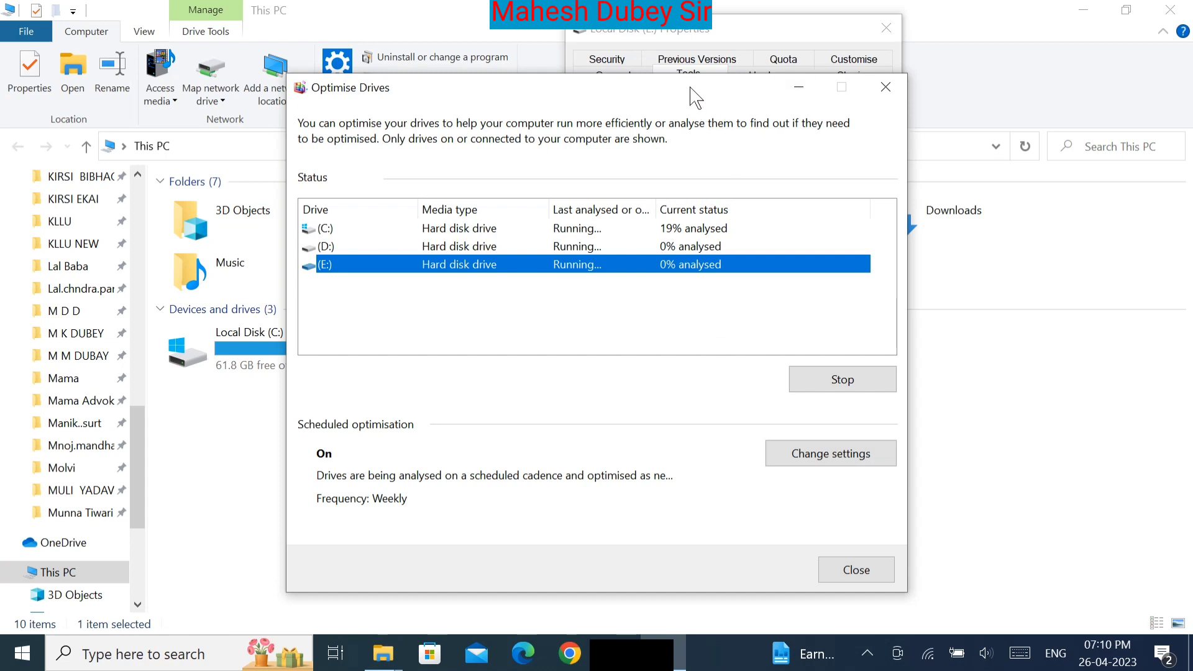
left_click_drag(689, 87, 858, 106)
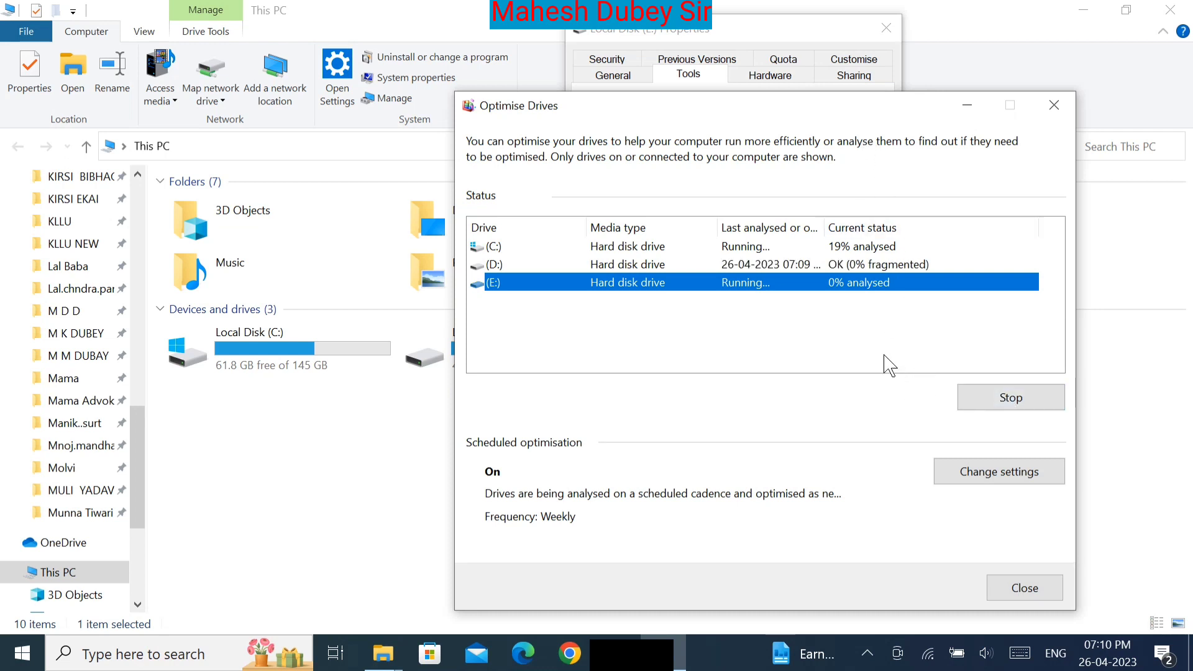
left_click(861, 268)
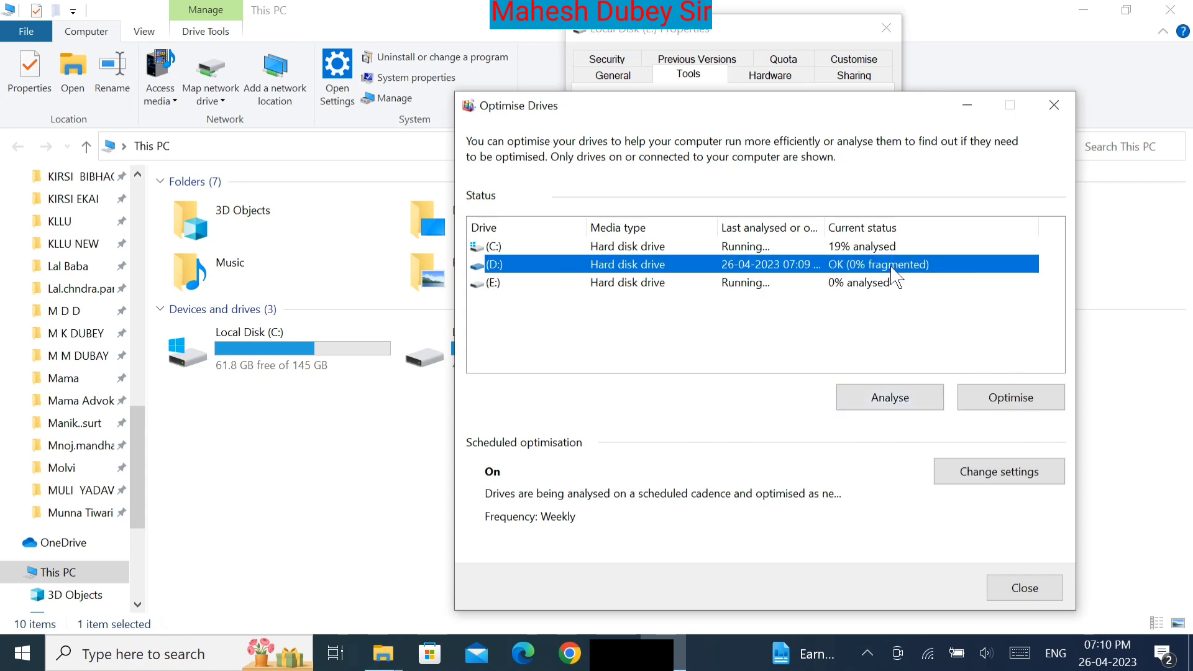
left_click(1017, 403)
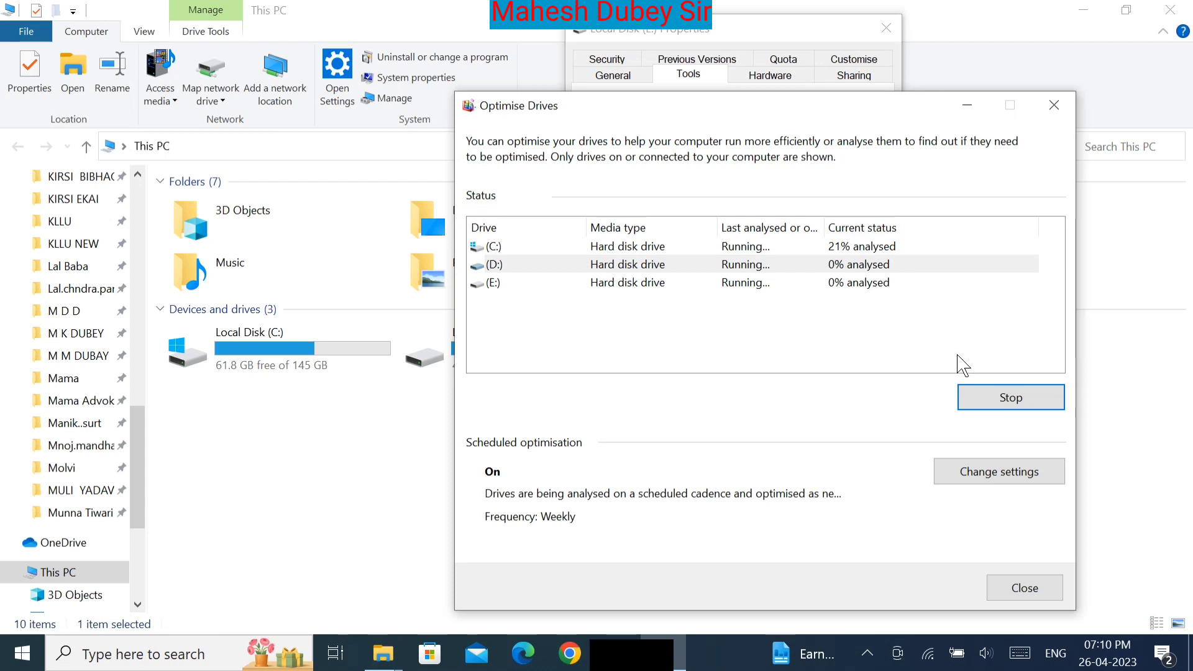
- Stop the running analyses of drives E: and C:, and close the optimisation and drive properties windows
left_click(947, 283)
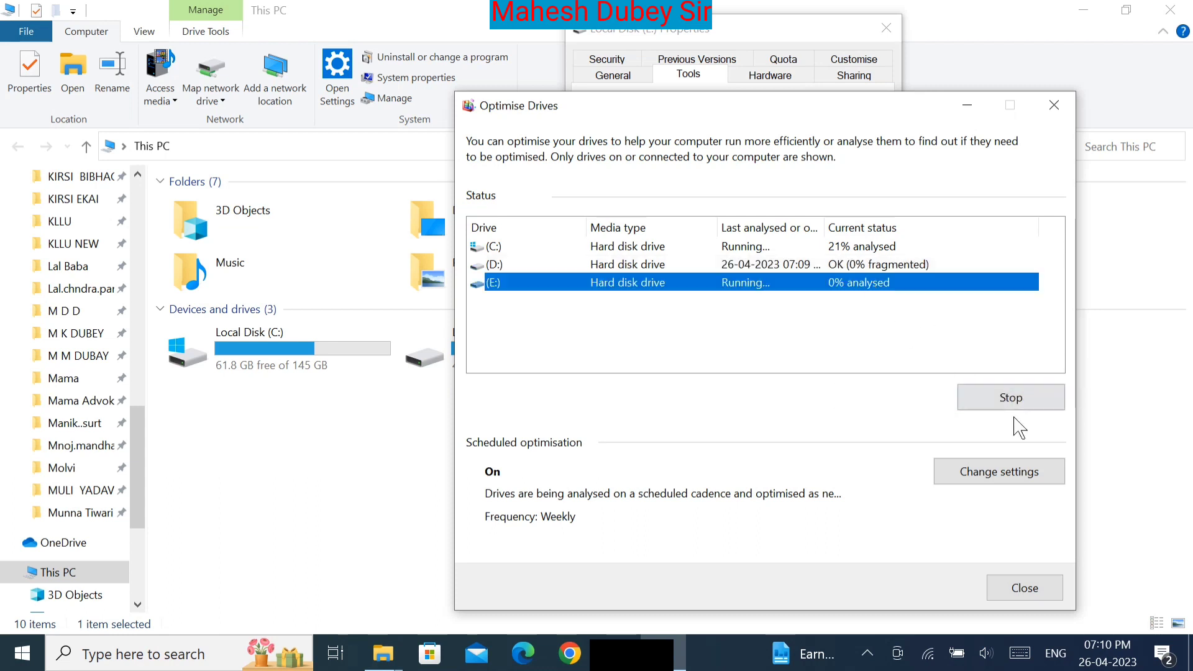
left_click(1018, 405)
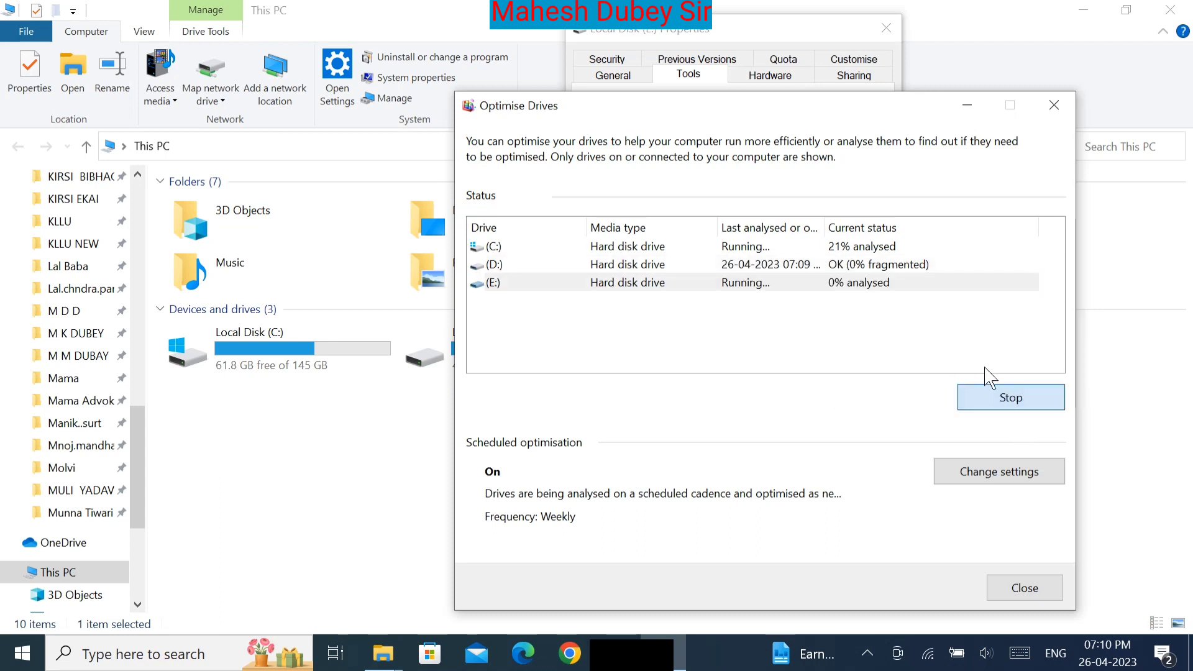
left_click(876, 248)
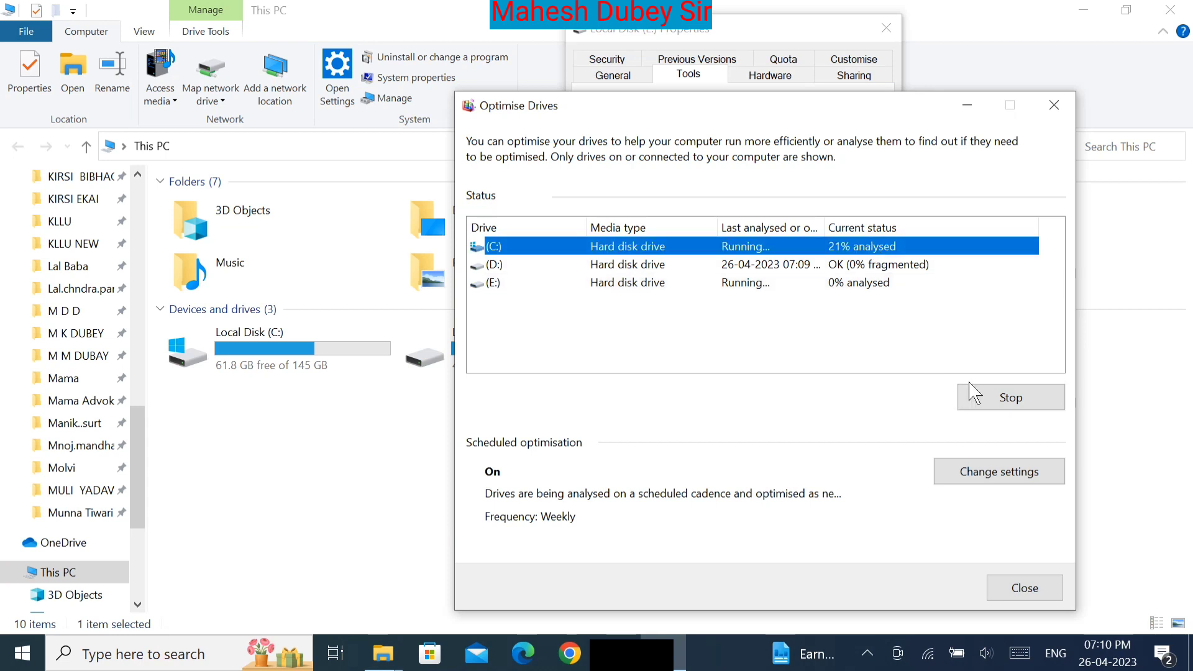
left_click(974, 398)
left_click(1053, 104)
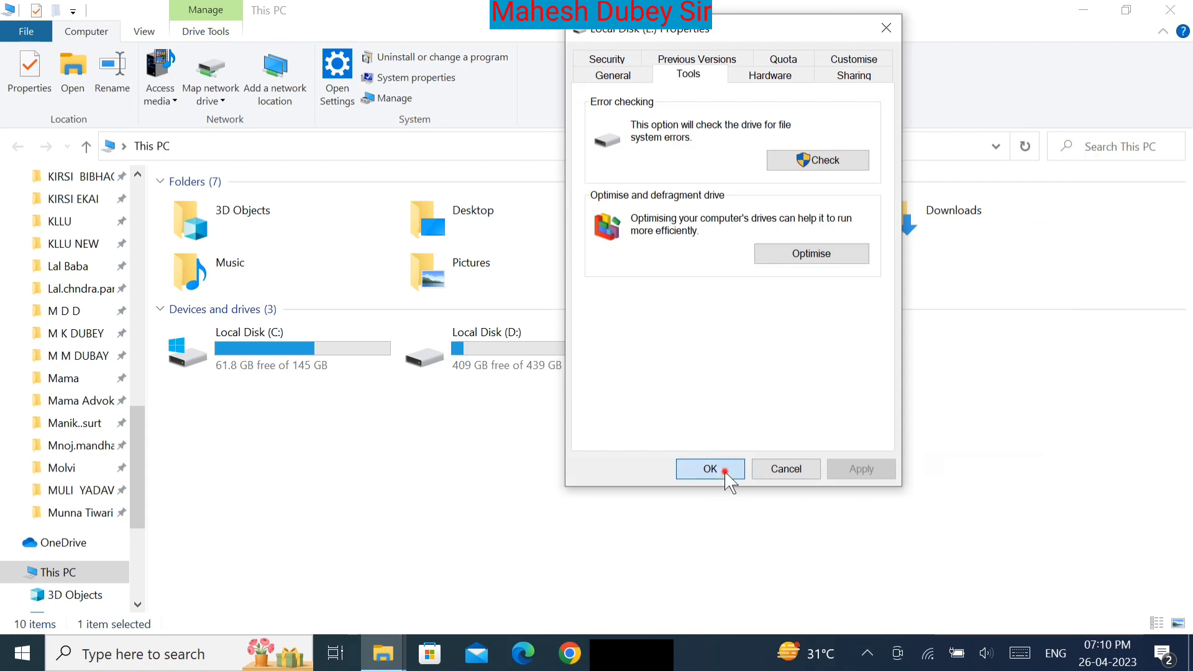
left_click(723, 473)
- Open the properties of Local Disk (C:) and start Disk Clean-up for that drive
right_click(276, 361)
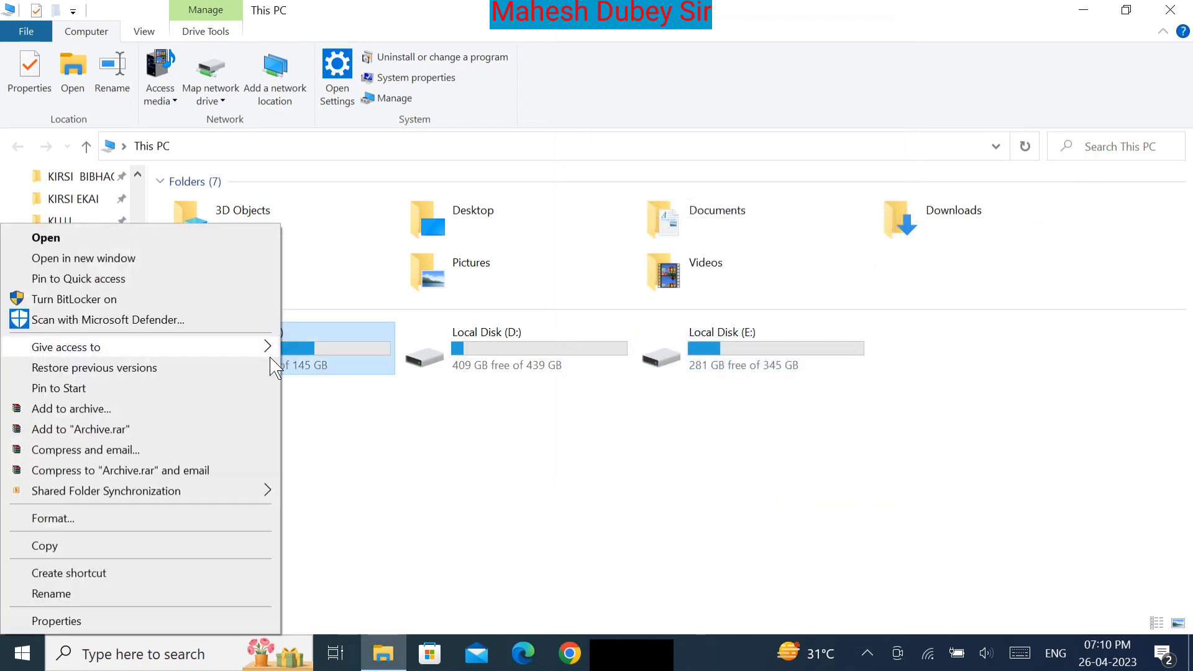
left_click(227, 621)
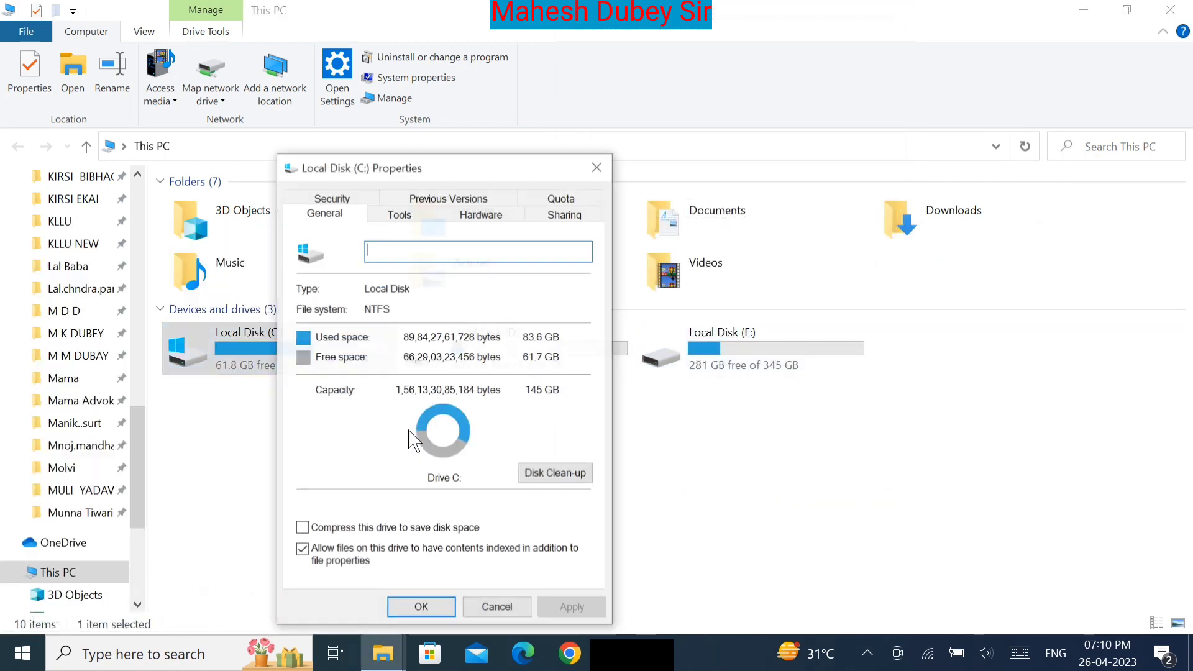
left_click(560, 477)
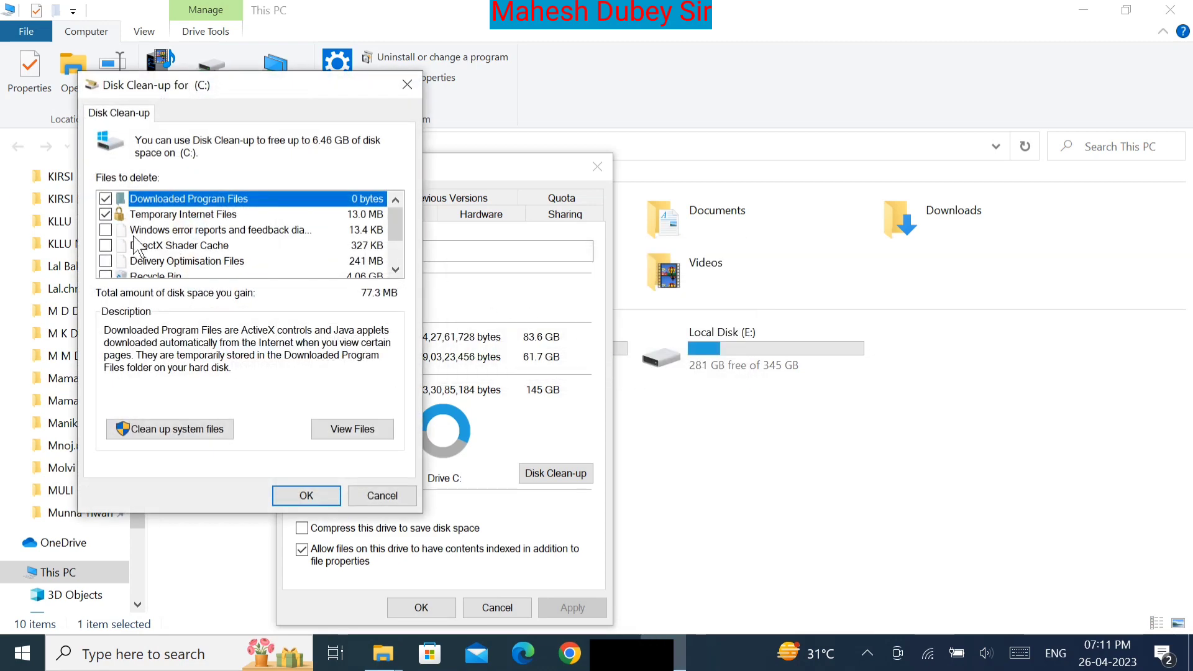
- Also mark Windows error reports, DirectX Shader Cache, Delivery Optimisation Files, Recycle Bin and Temporary files for deletion
left_click(106, 246)
left_click(106, 230)
left_click(106, 262)
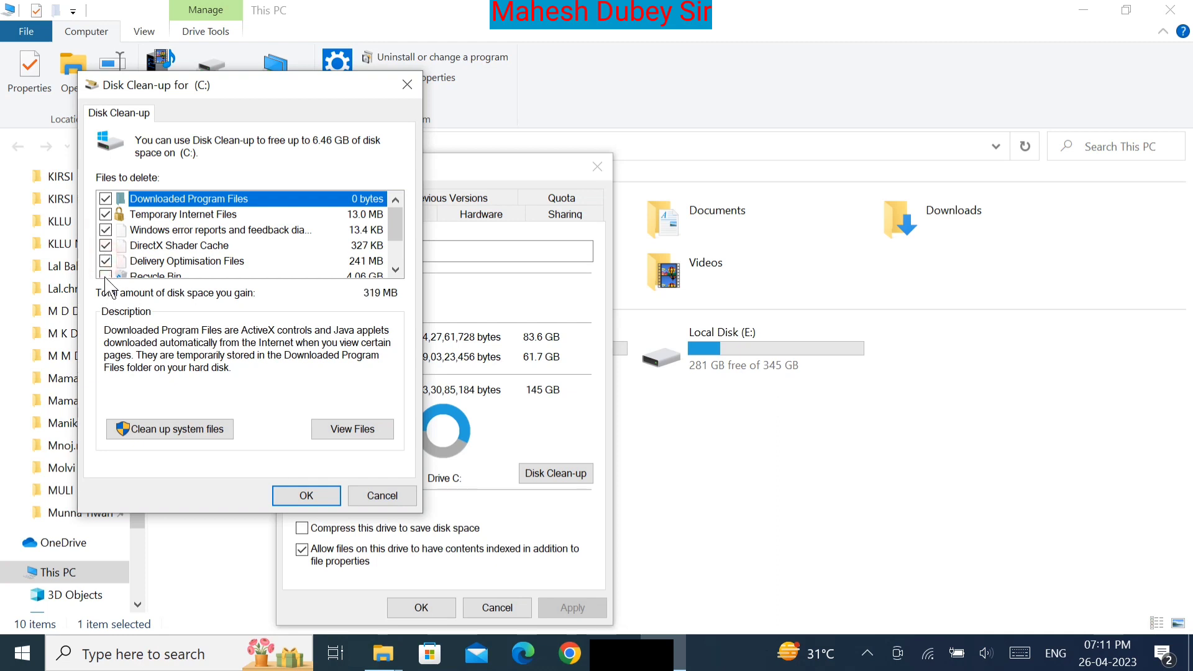
left_click(105, 275)
left_click(395, 271)
left_click(396, 271)
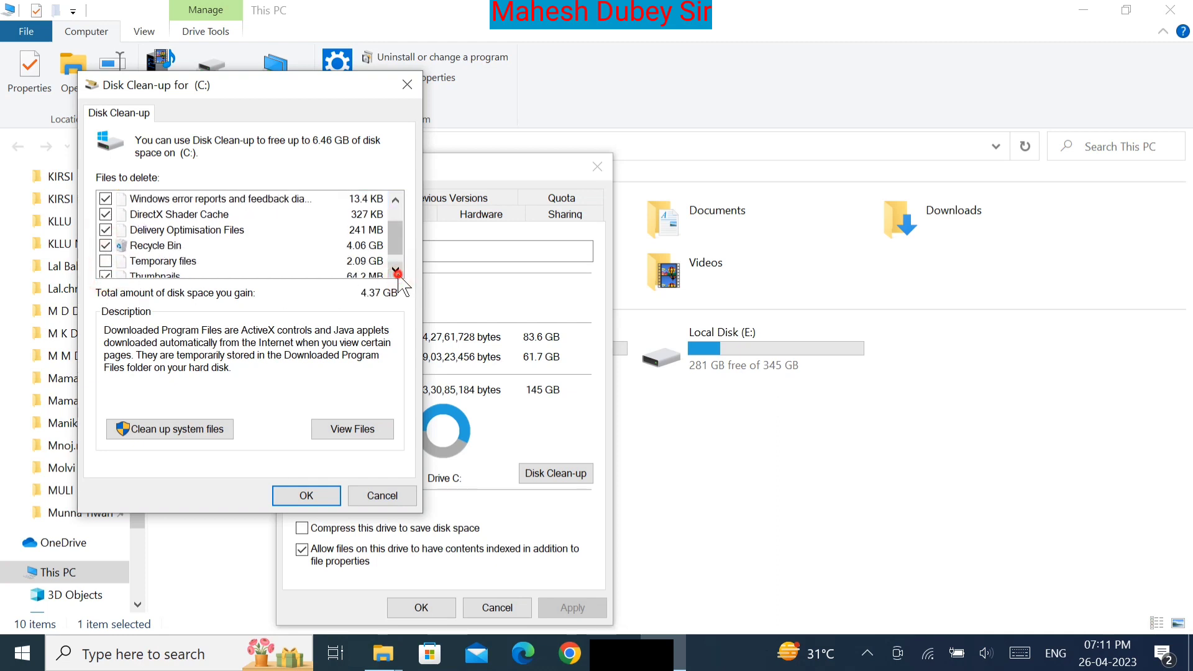
left_click(396, 271)
left_click(106, 245)
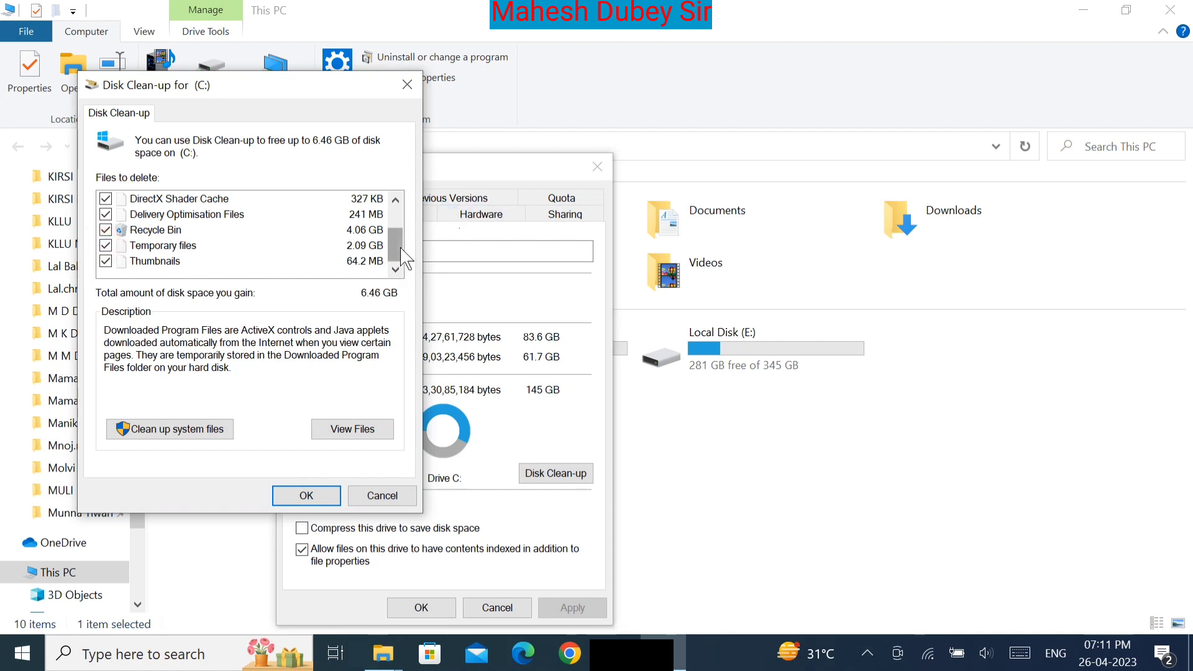
mouse_move(399, 251)
left_mouse_down()
mouse_move(398, 236)
mouse_move(402, 256)
left_mouse_up()
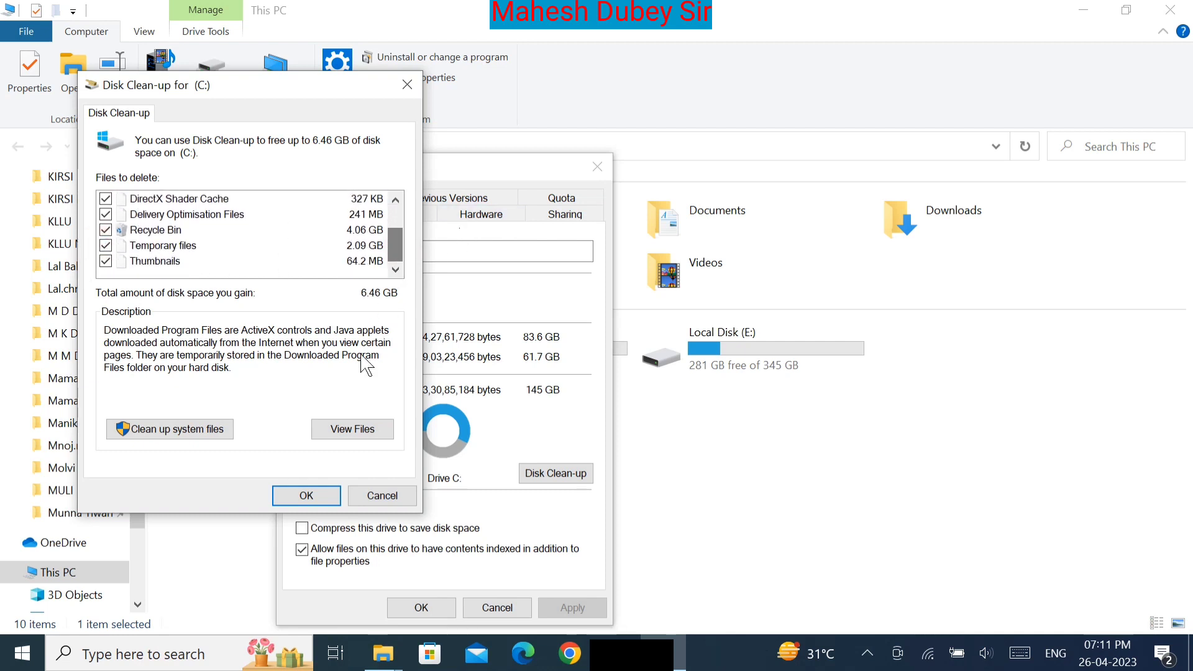
- Permanently delete the marked files from drive C: and close the drive's properties
left_click(306, 495)
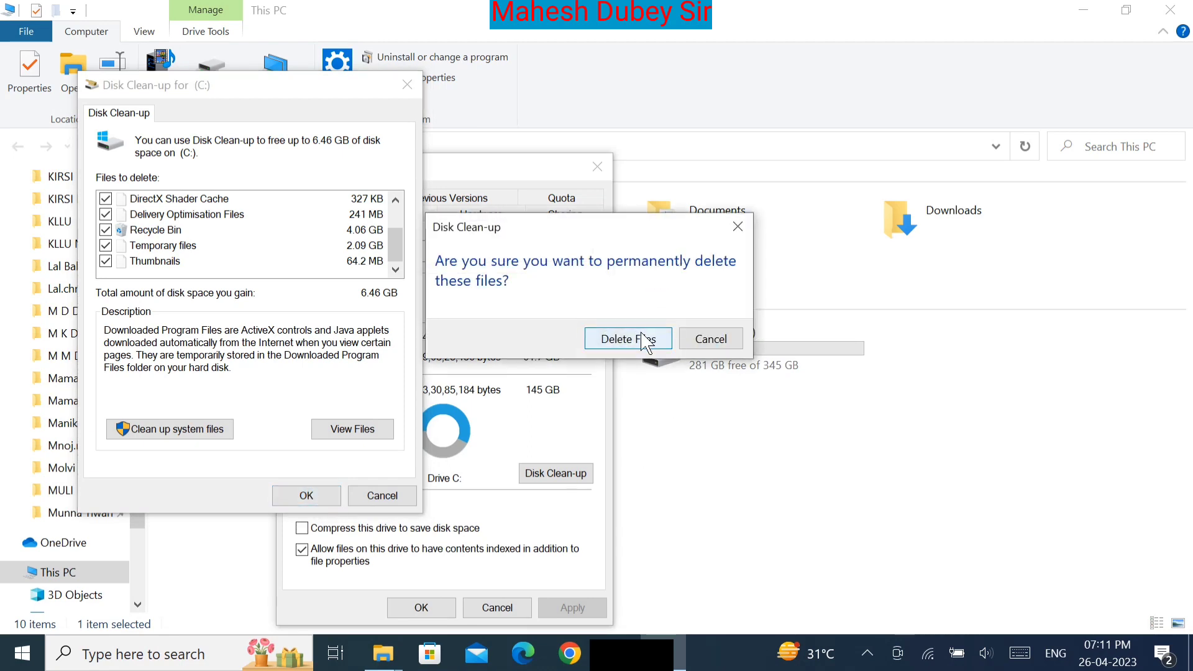
left_click(644, 337)
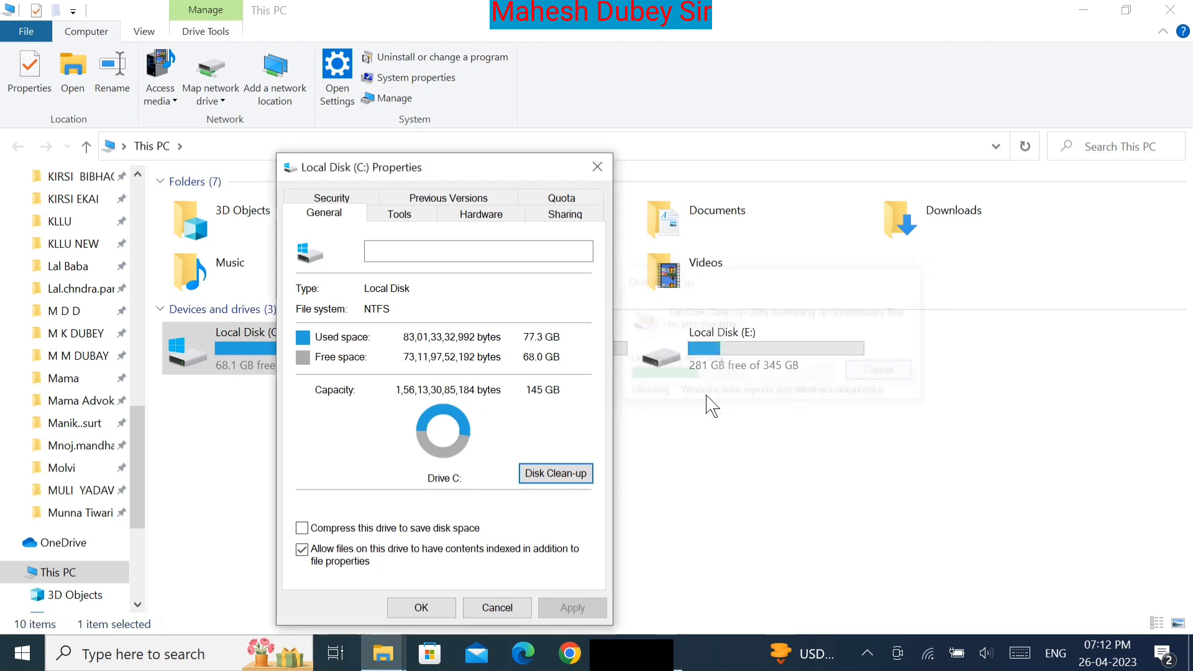
left_click(421, 607)
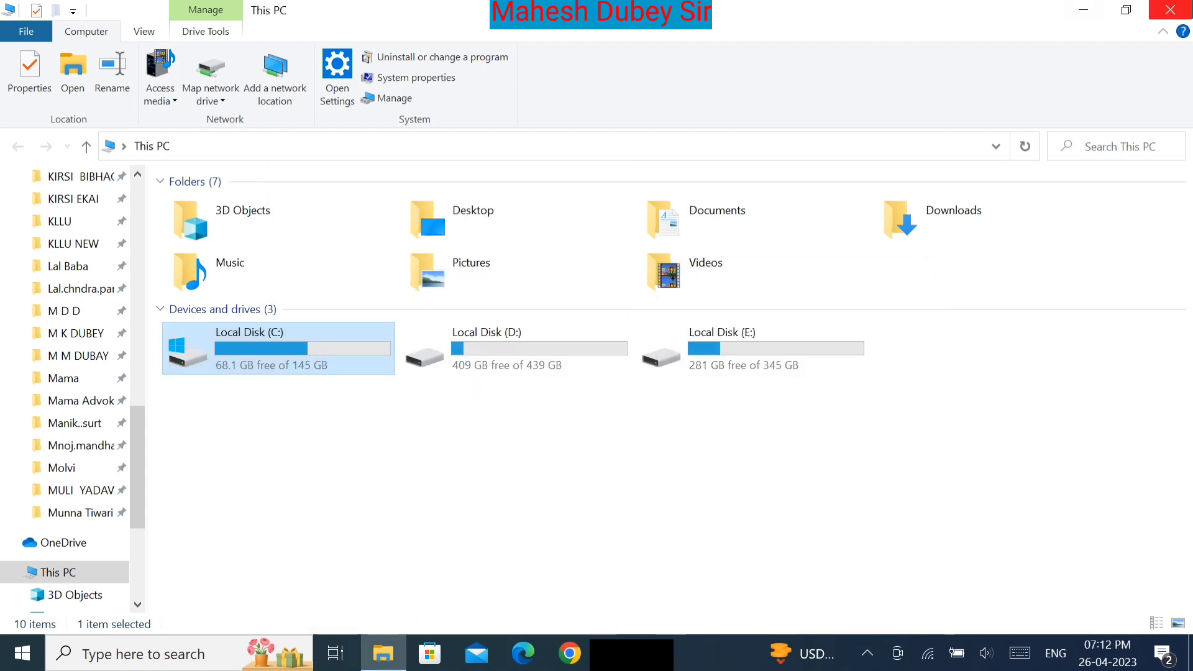